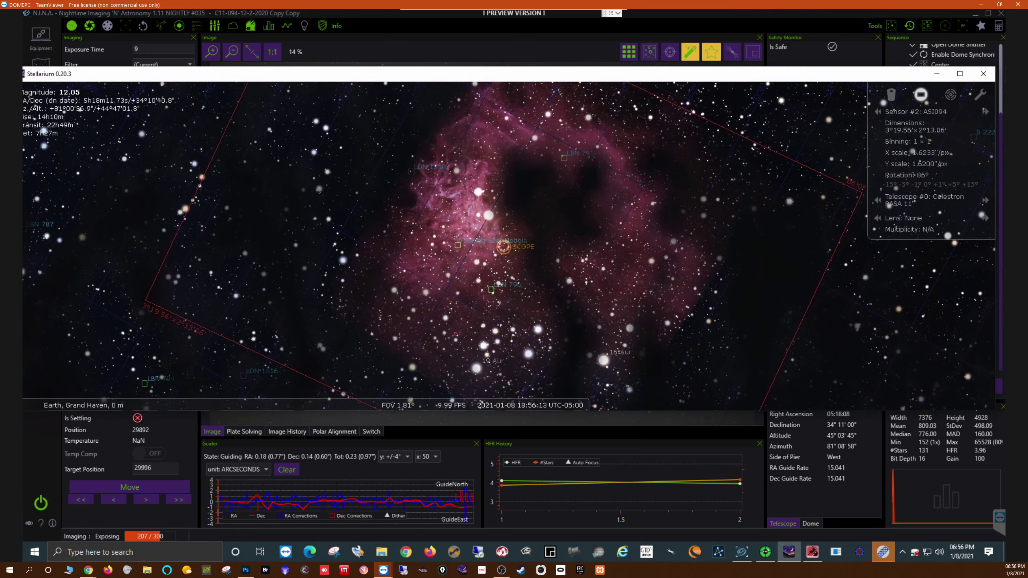
Switch to Chrome, maximize its window, and view the live R2dome camera feed of the telescope.
key(alt+Tab)
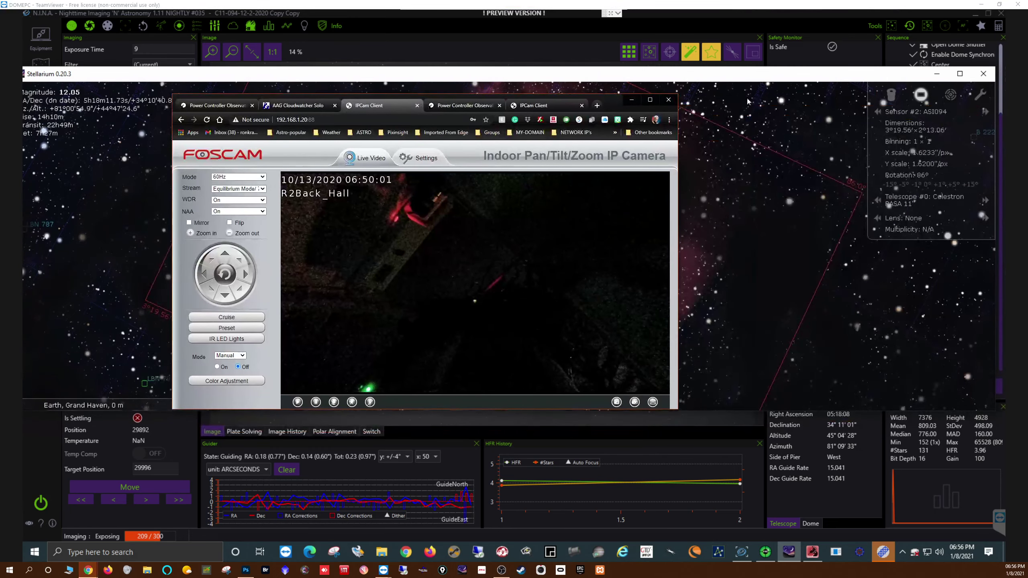
click(650, 100)
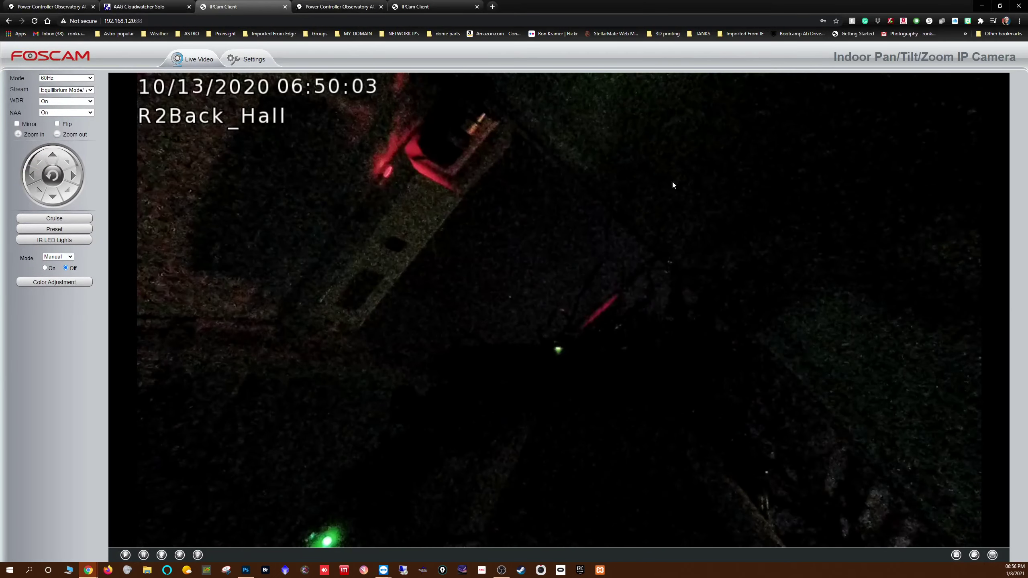
click(411, 9)
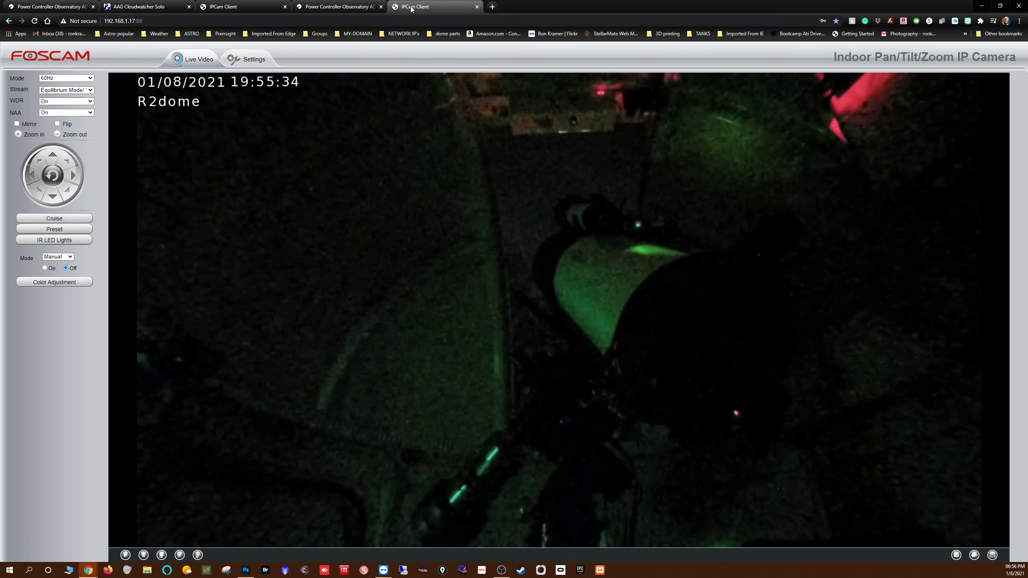
Examine the AAG Cloudwatcher graphs for clouds, rain, brightness, wind speed, temperature, dew point and relative humidity.
click(149, 6)
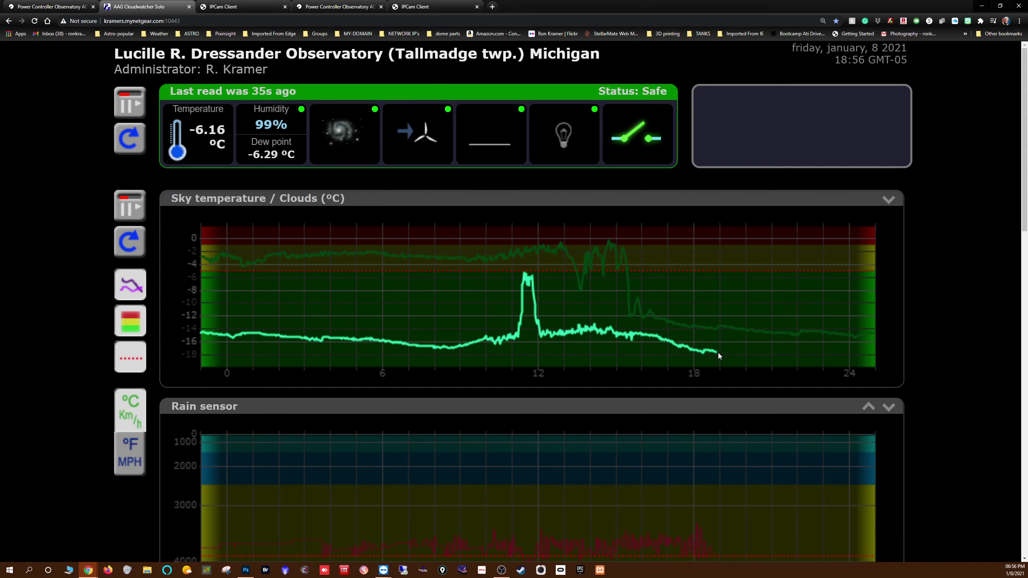
scroll(624, 361, down, 7)
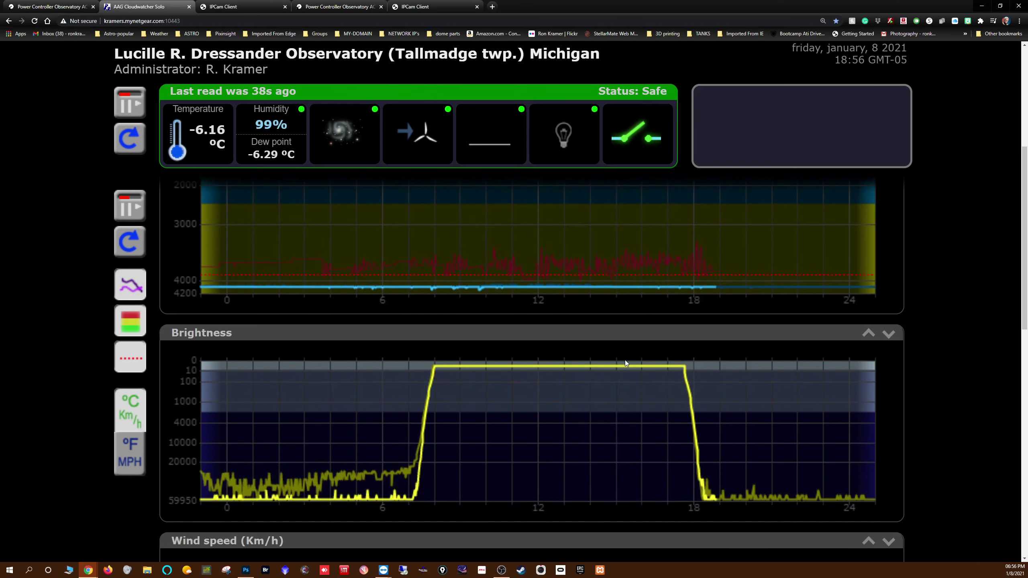
scroll(625, 362, down, 2)
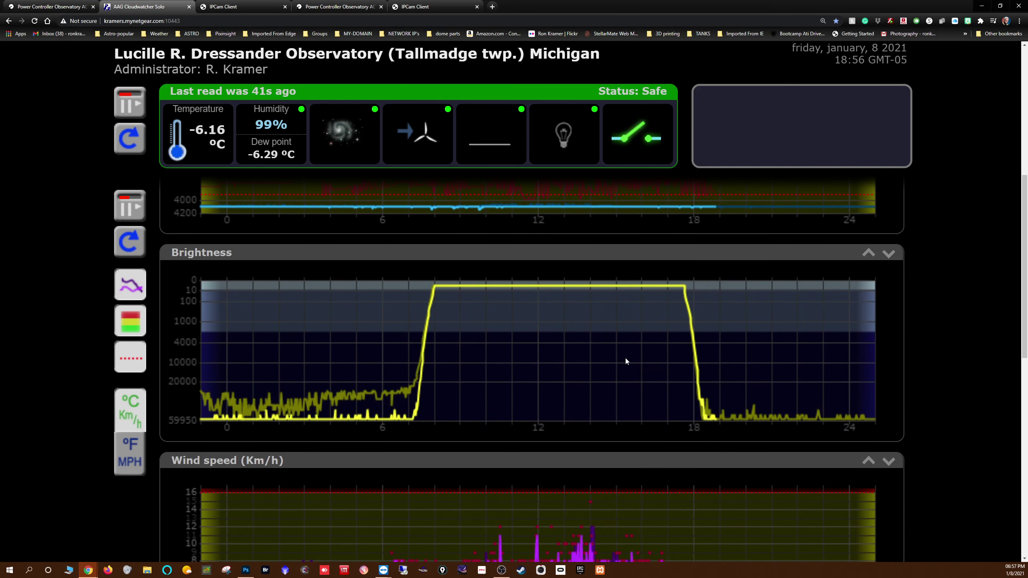
scroll(626, 360, down, 3)
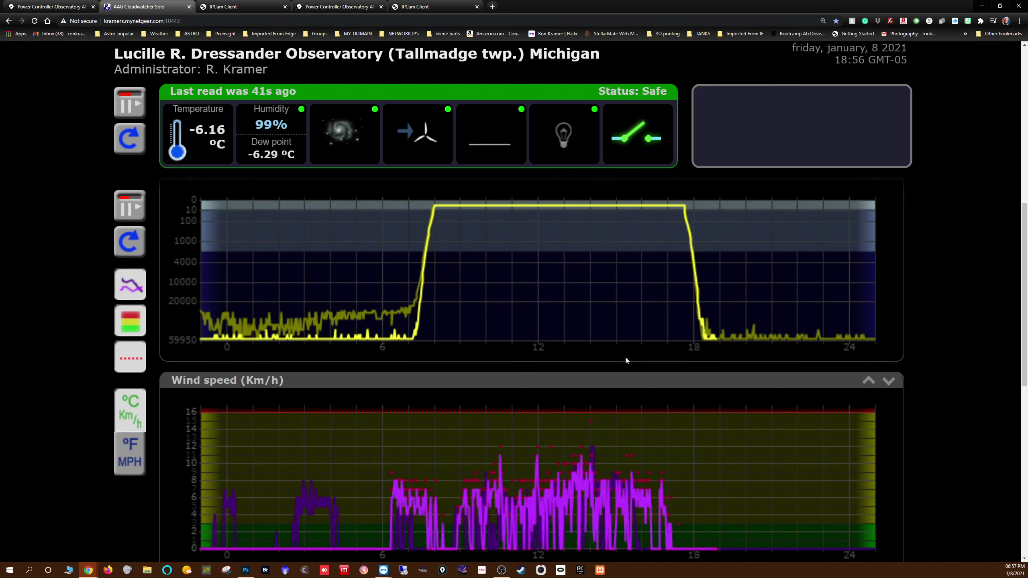
scroll(627, 358, down, 1)
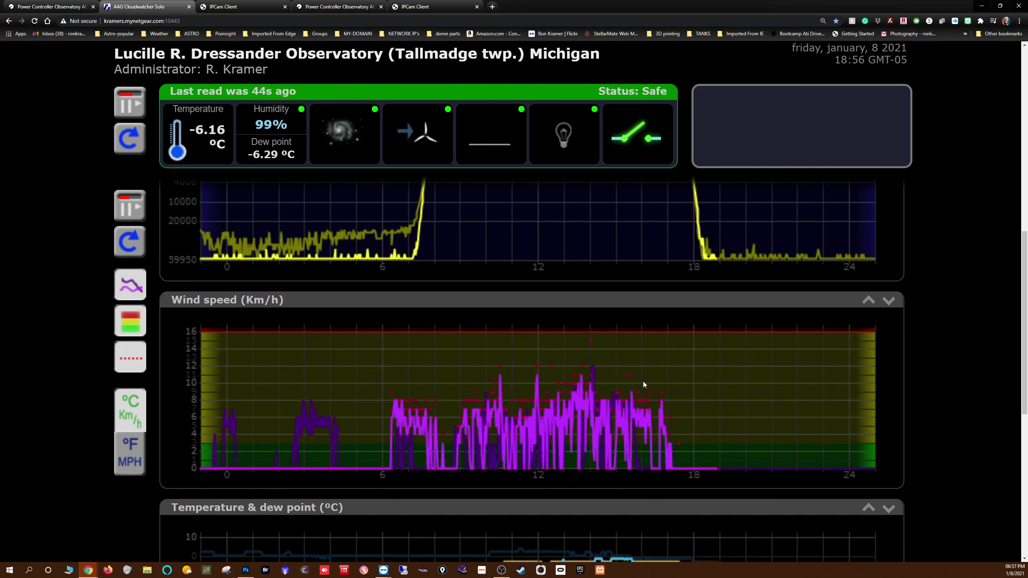
scroll(720, 467, down, 10)
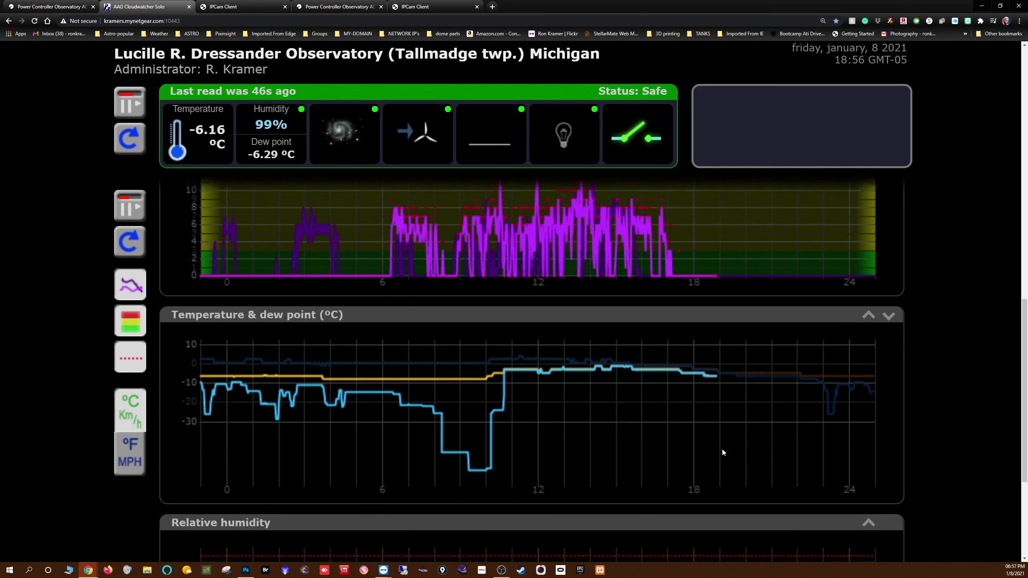
scroll(720, 445, up, 10)
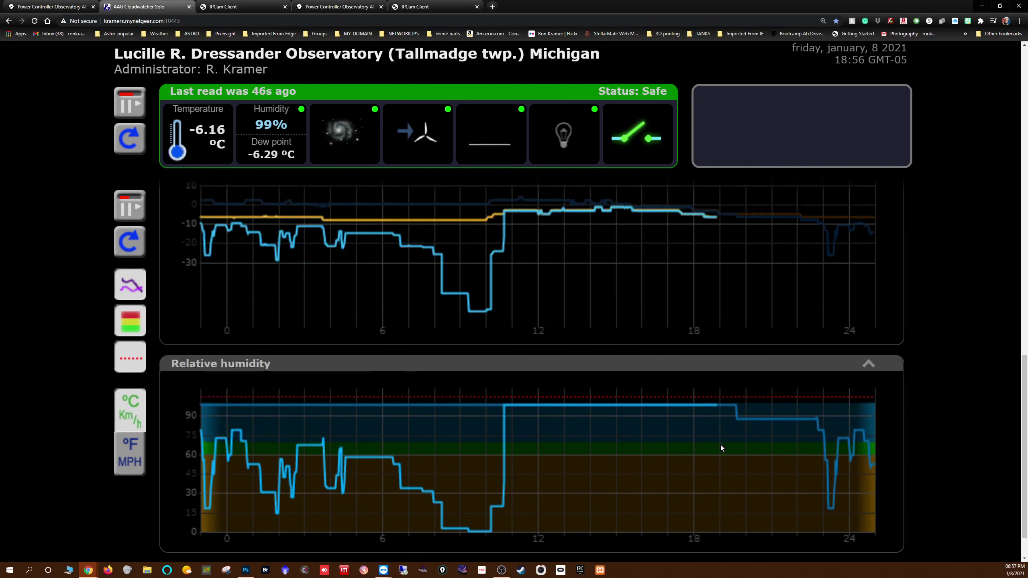
scroll(716, 440, up, 9)
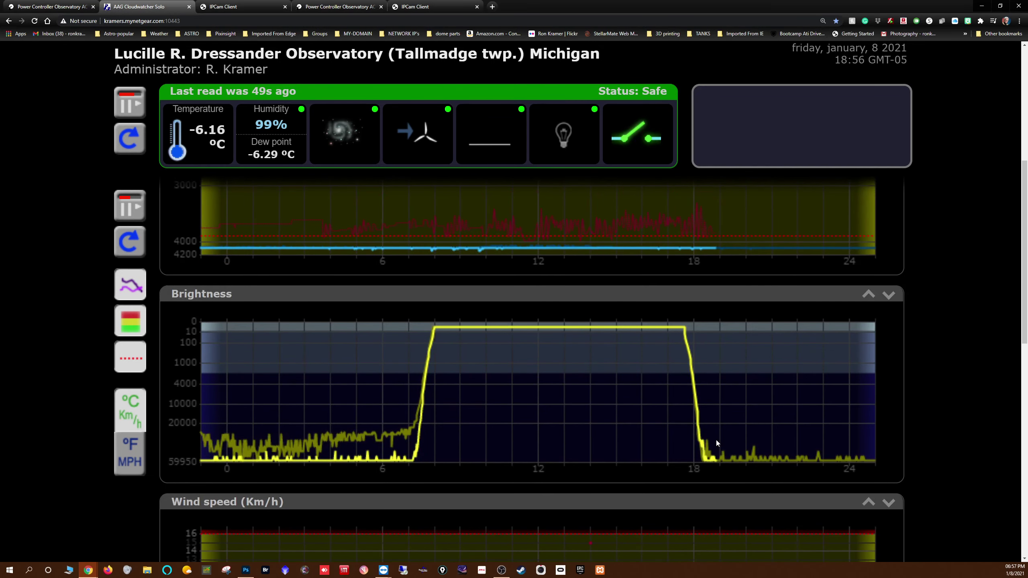
scroll(716, 440, up, 2)
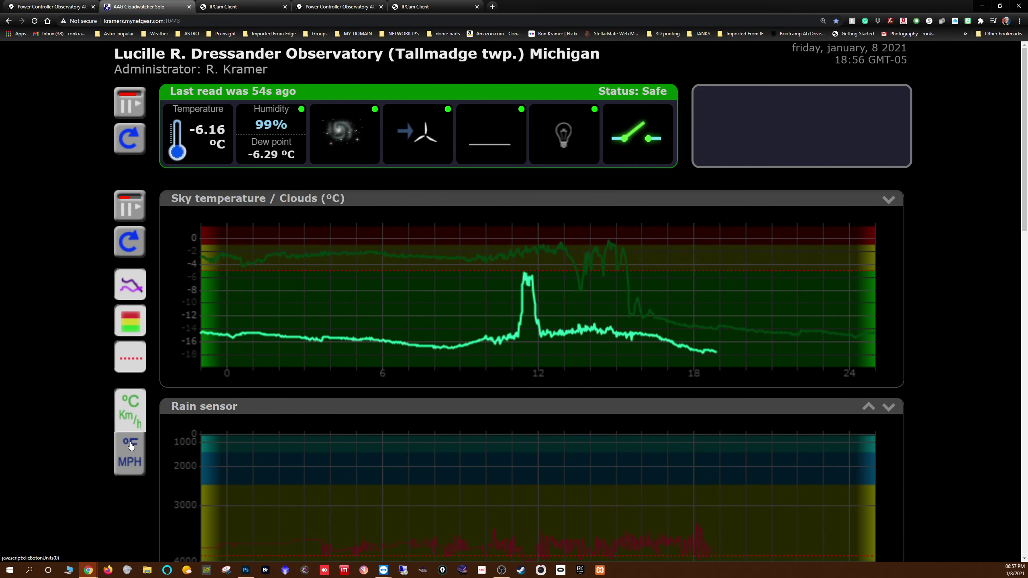
Toggle the weather readings between °F/MPH and °C/km/h twice, ending on °C/km/h.
click(134, 459)
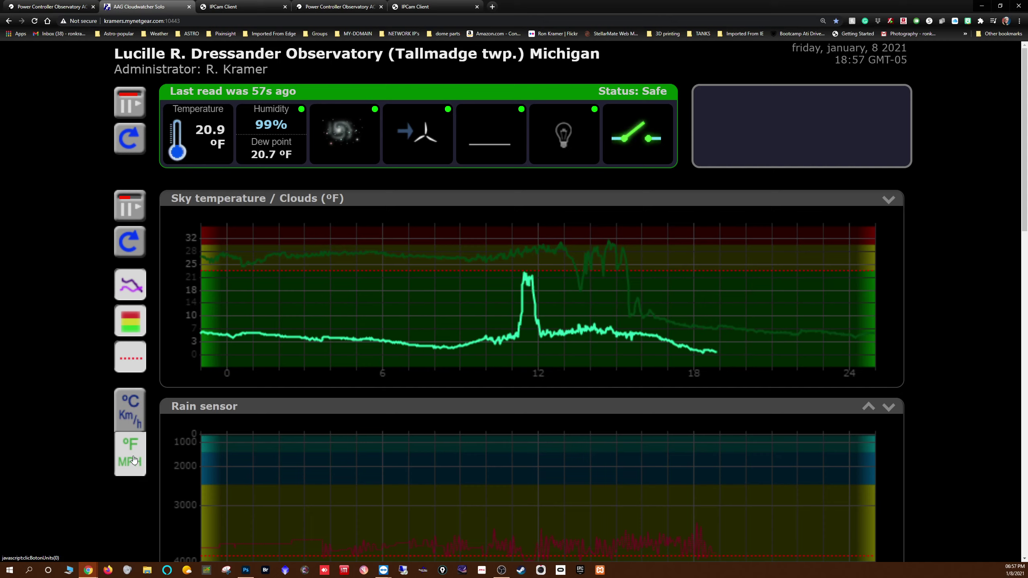
click(133, 414)
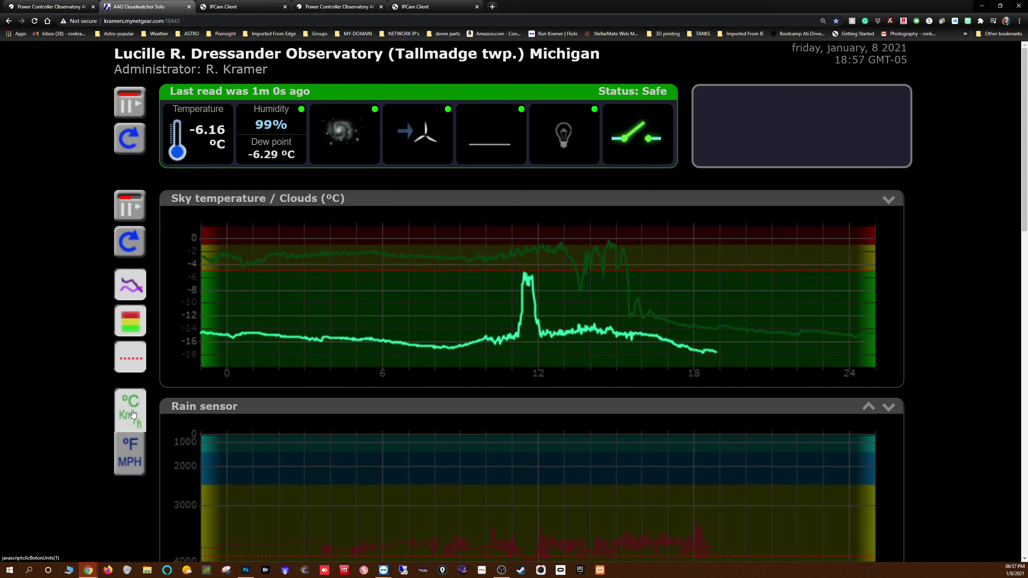
click(123, 459)
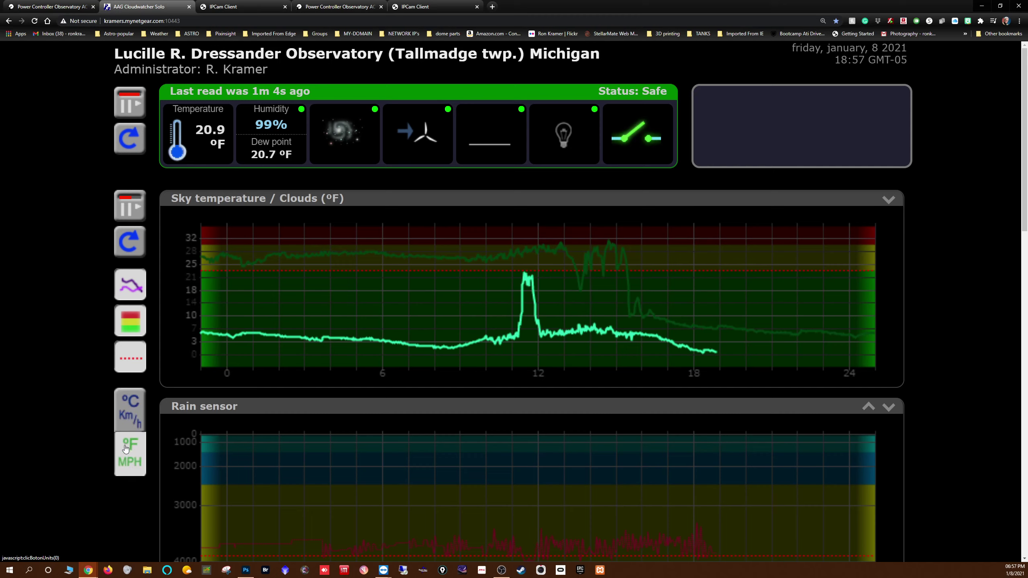
click(126, 414)
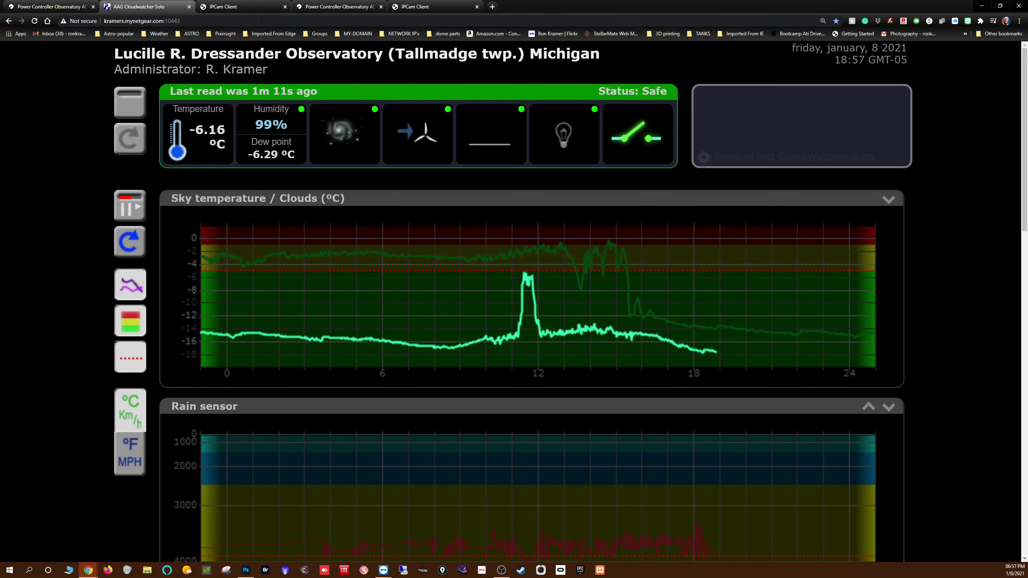
Try to sign in to the Observatory AC power controller with a saved user name and password.
click(233, 6)
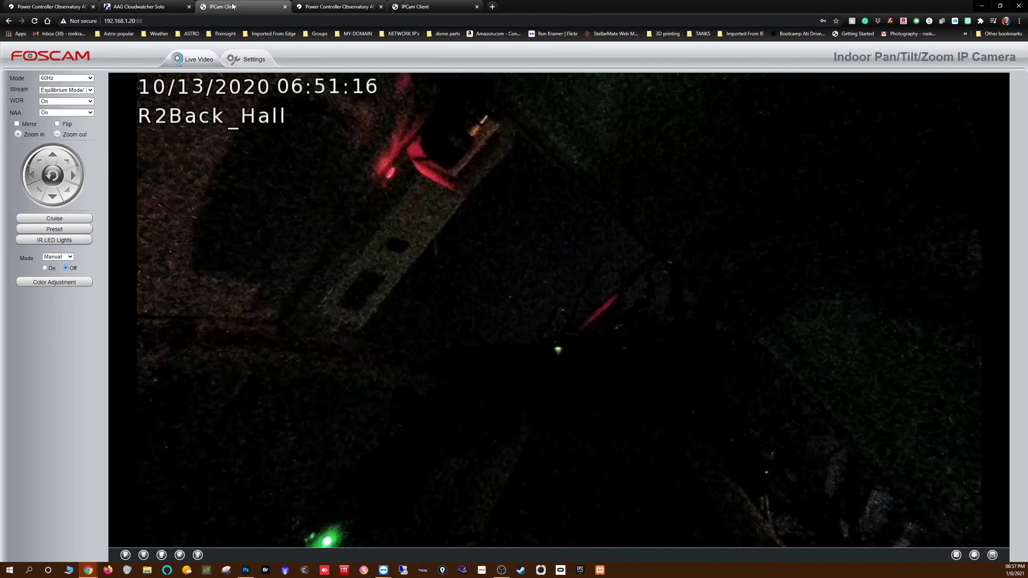
click(48, 6)
click(61, 50)
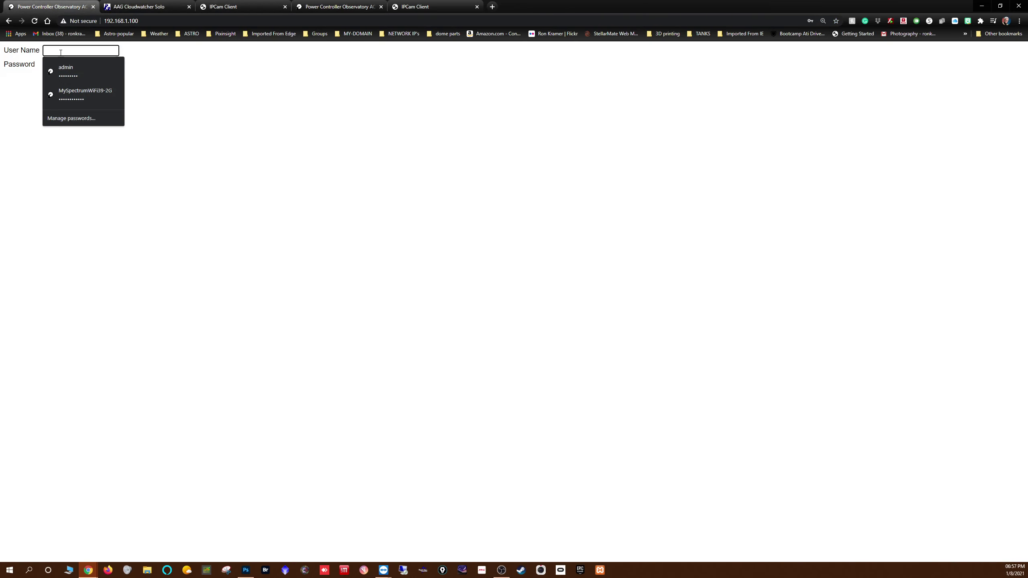
click(61, 70)
click(110, 79)
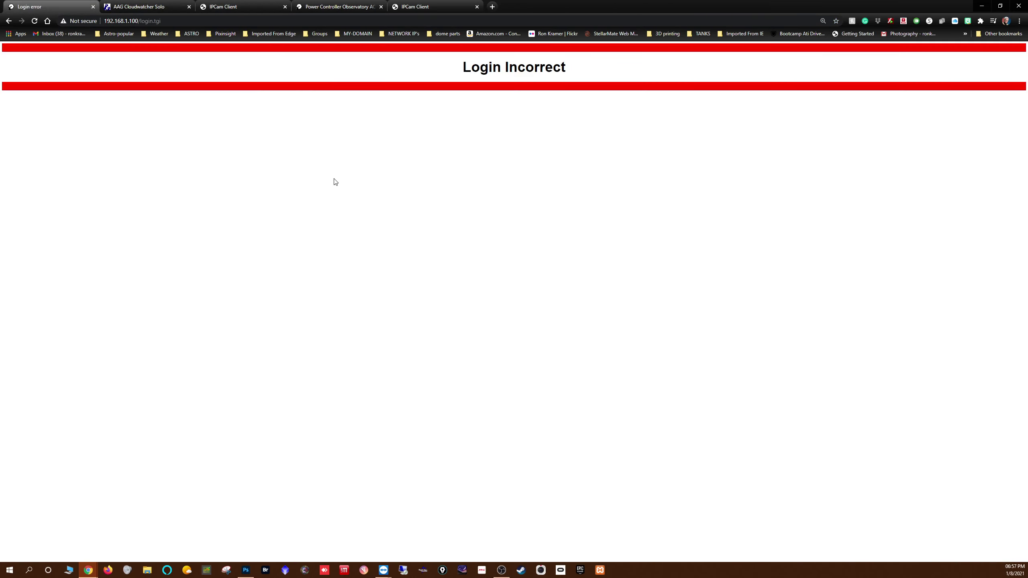
Return to the power controller's login page and sign in with the saved user name and password.
click(8, 21)
click(61, 50)
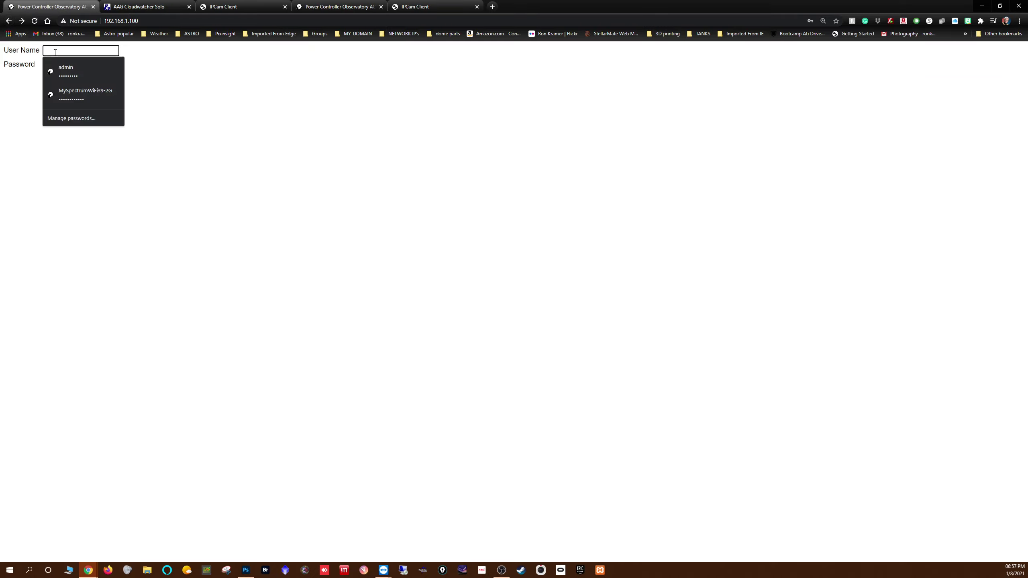
click(60, 69)
click(111, 79)
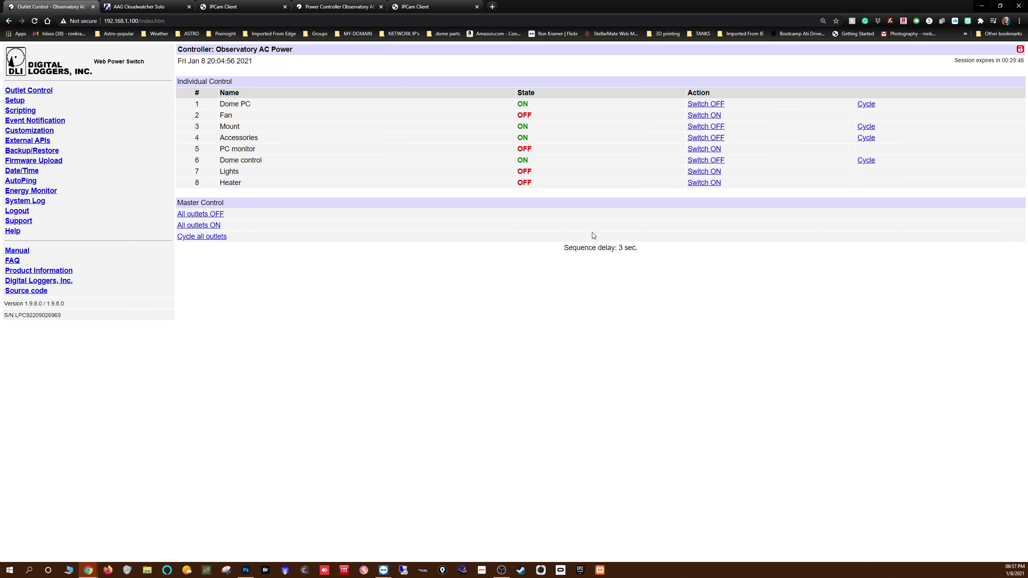
Check the R2dome camera again, then return to the remote desktop and widen Stellarium's field of view to 5.82°.
click(429, 6)
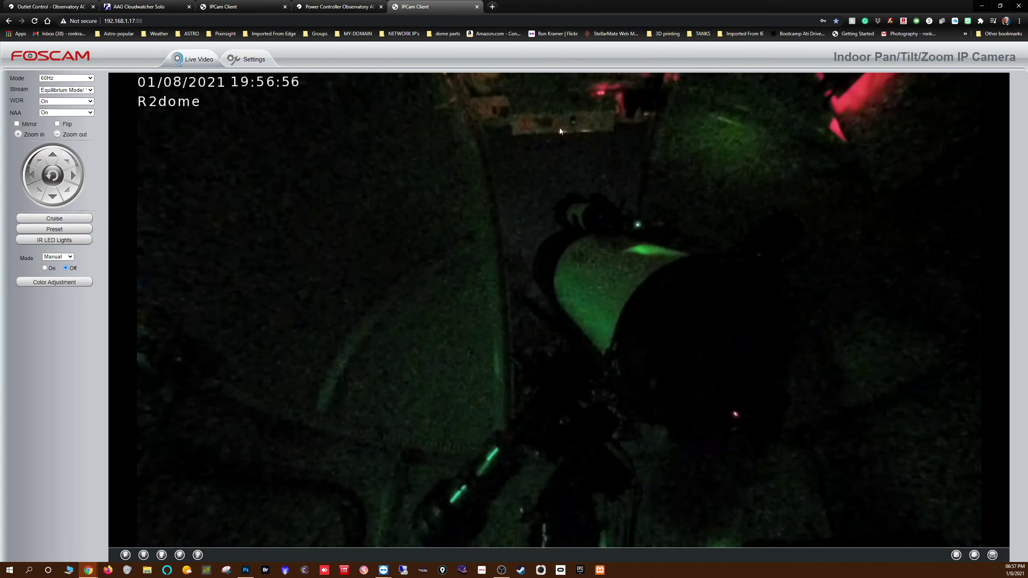
drag(514, 7, 1027, 81)
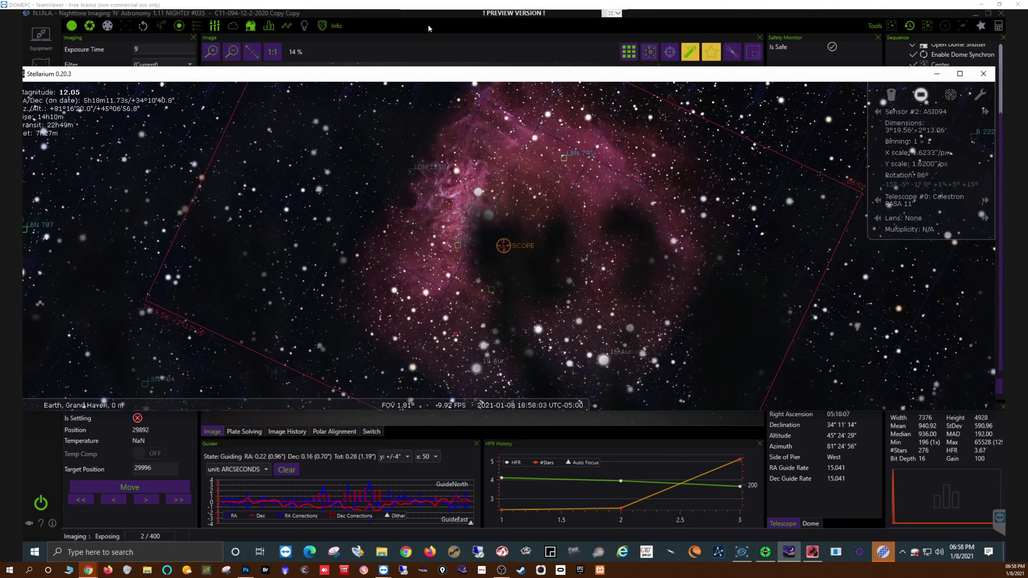
scroll(530, 245, down, 4)
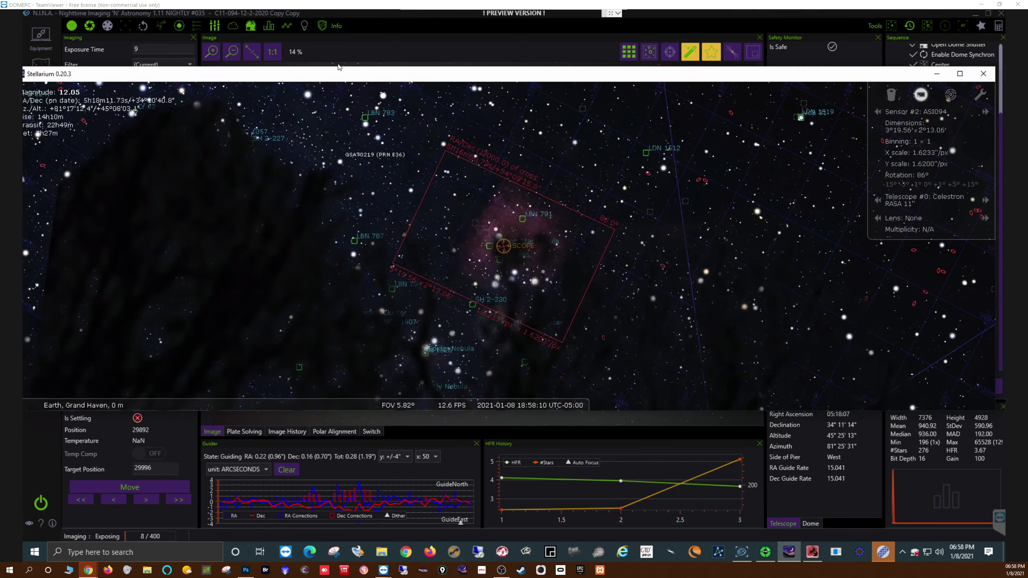
Bring N.I.N.A. to the front and inspect the stars in the latest exposure at about 168 %, returning to 14 %.
click(412, 30)
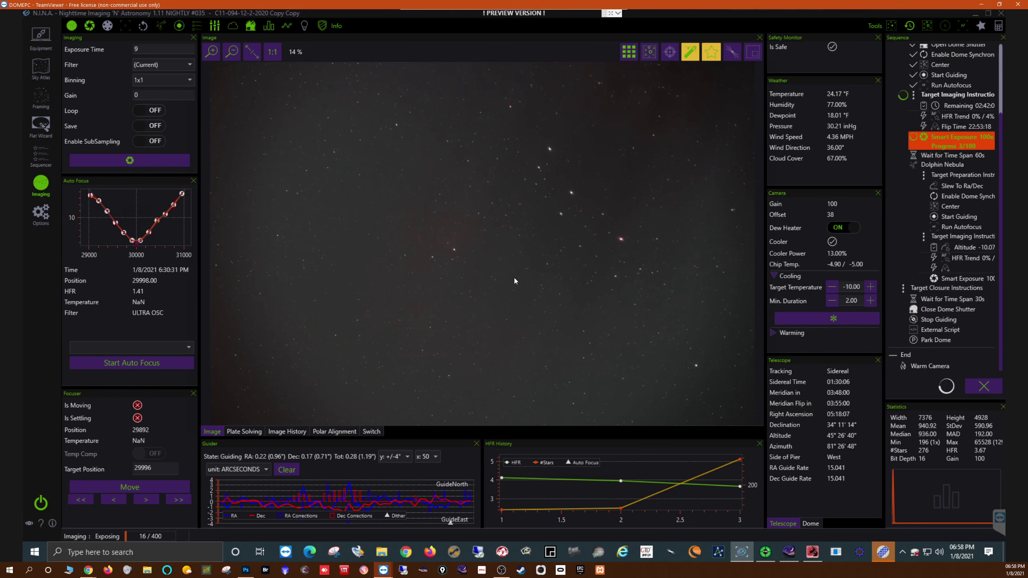
scroll(408, 279, up, 10)
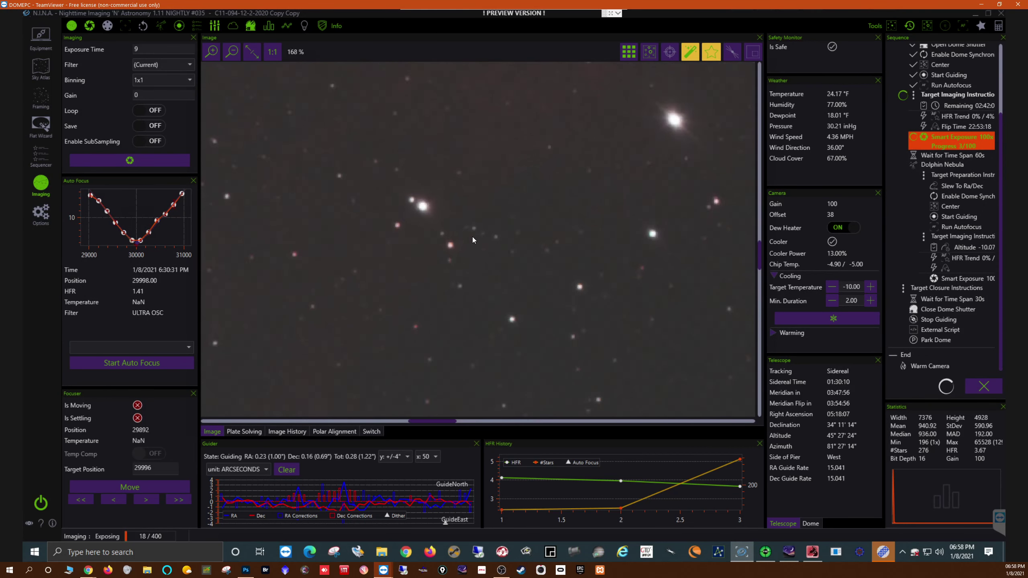
scroll(473, 240, up, 1)
scroll(346, 287, down, 12)
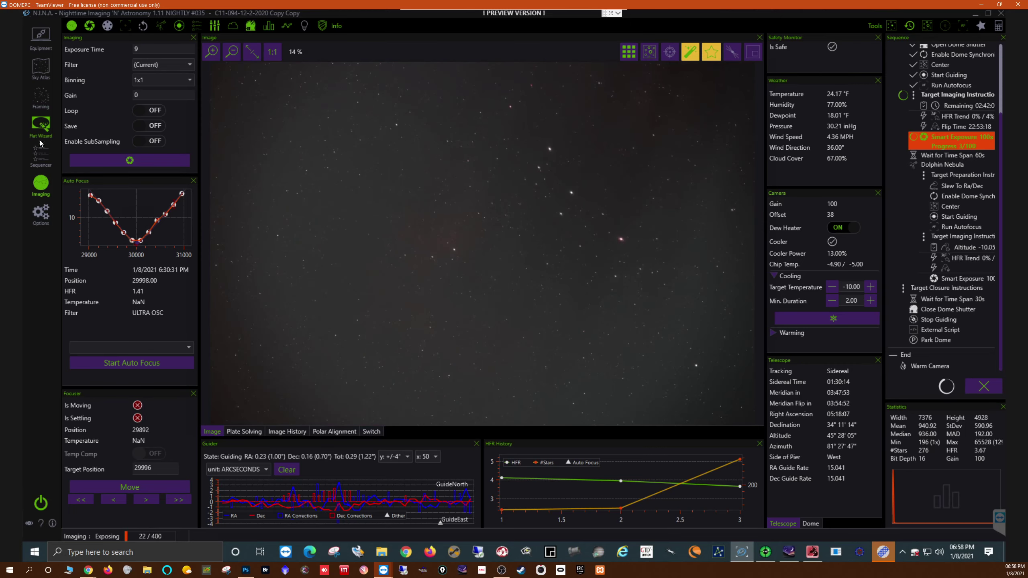
Review the running sequence and the imaging options, including the image stretch settings, then return to the imaging workspace.
click(41, 156)
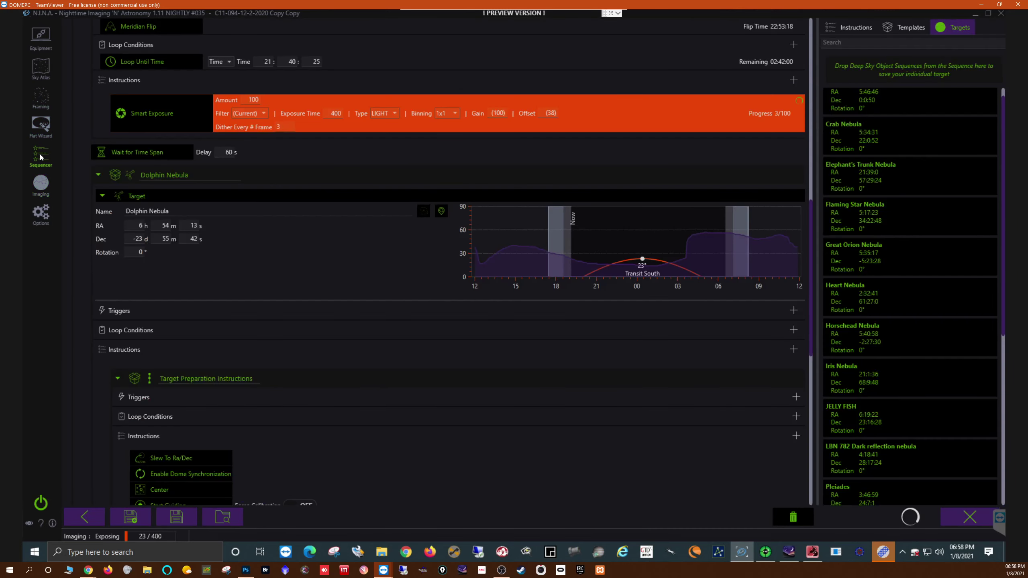
click(41, 212)
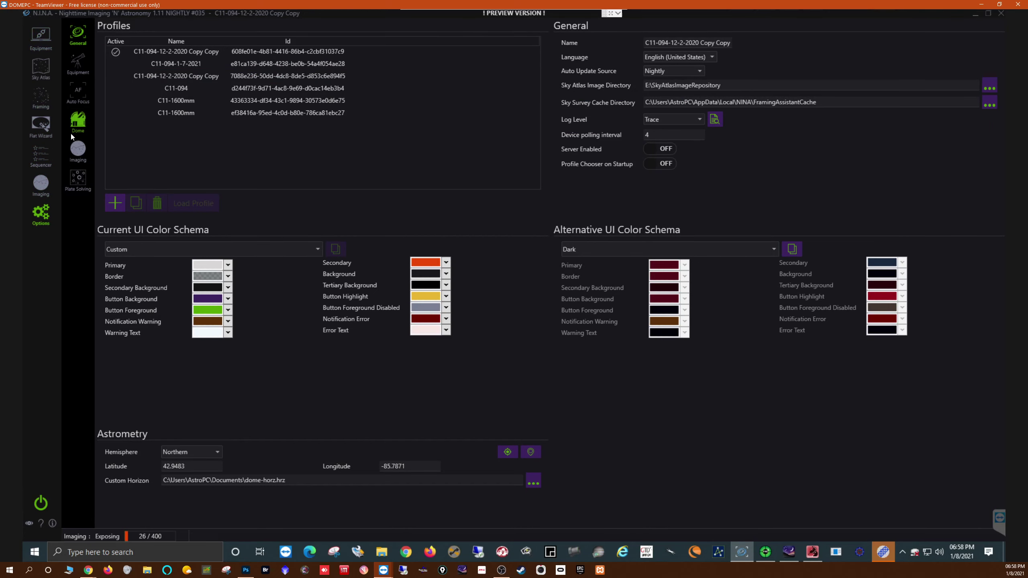
click(78, 149)
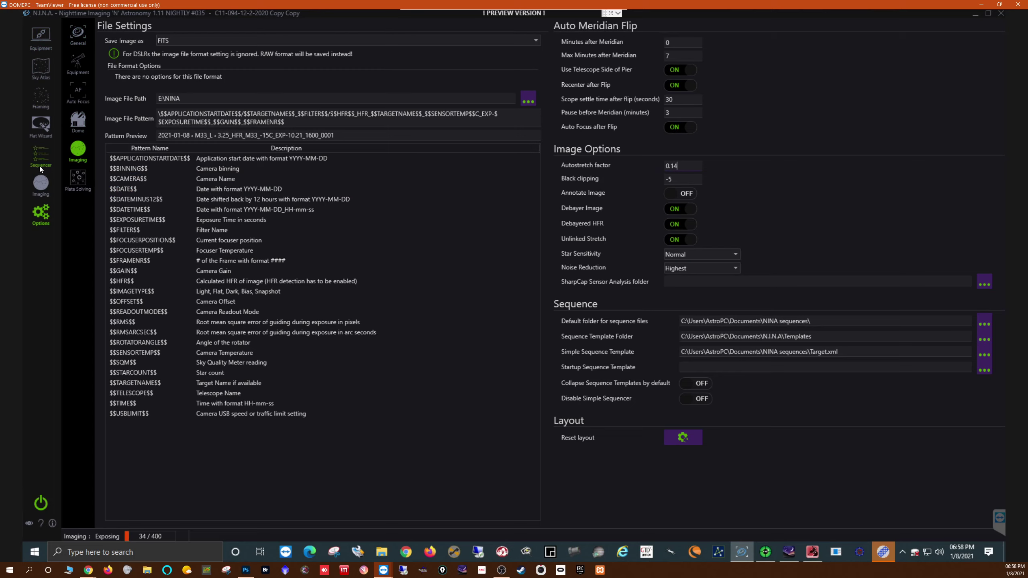
click(40, 185)
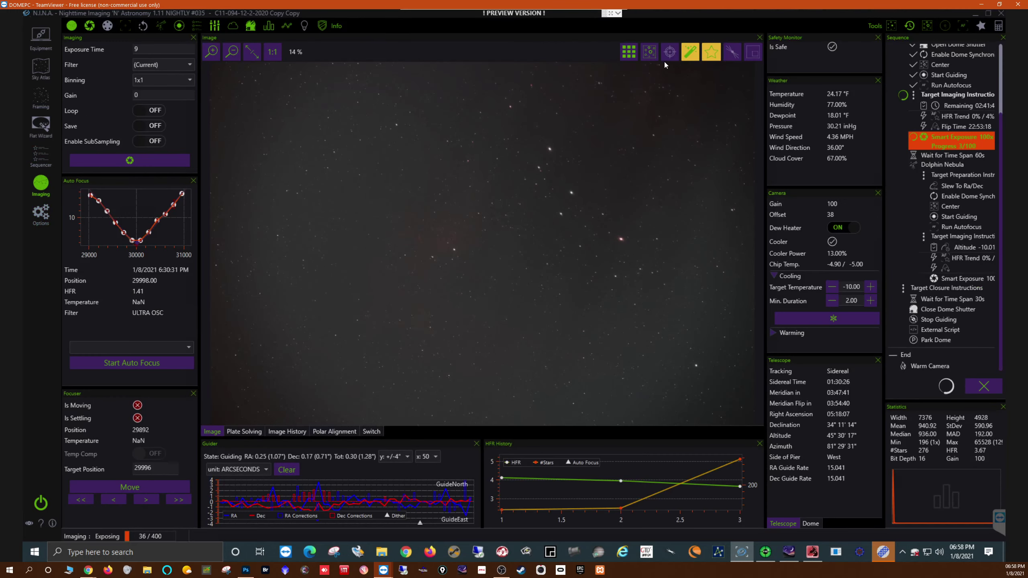
Try the image view's crosshair, Bahtinov and subsample region overlays, then turn them off again.
click(692, 55)
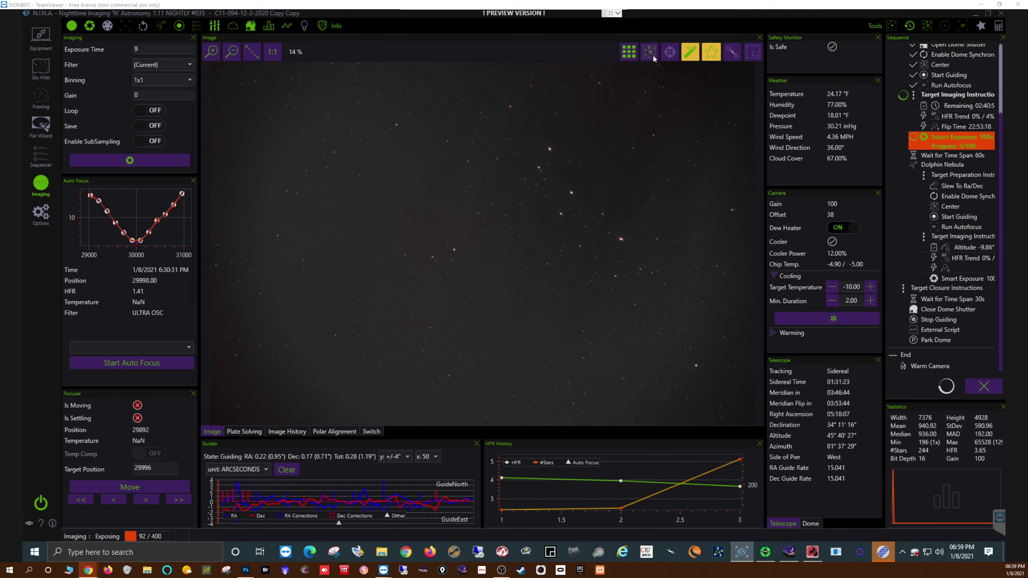
click(668, 57)
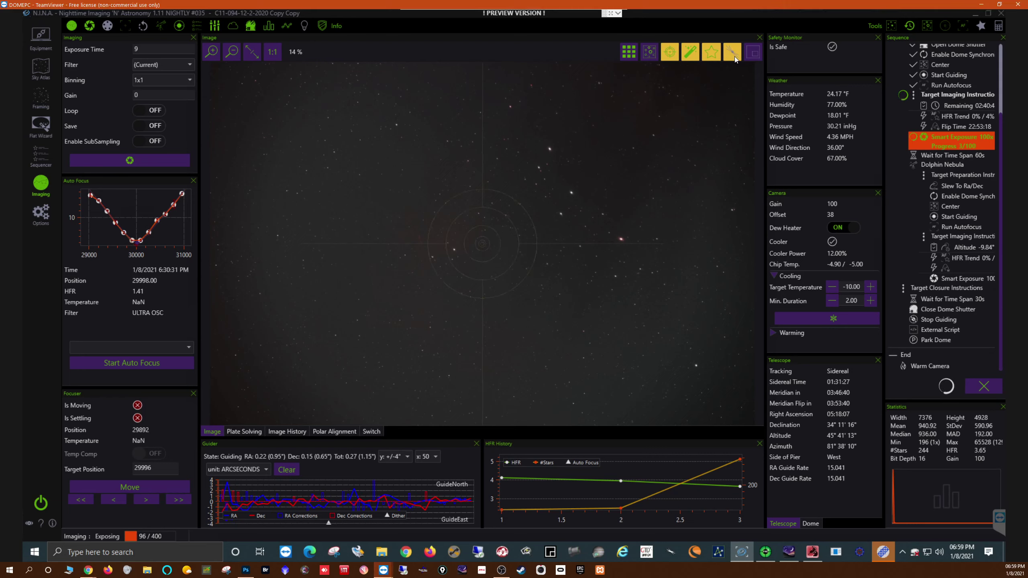
click(751, 60)
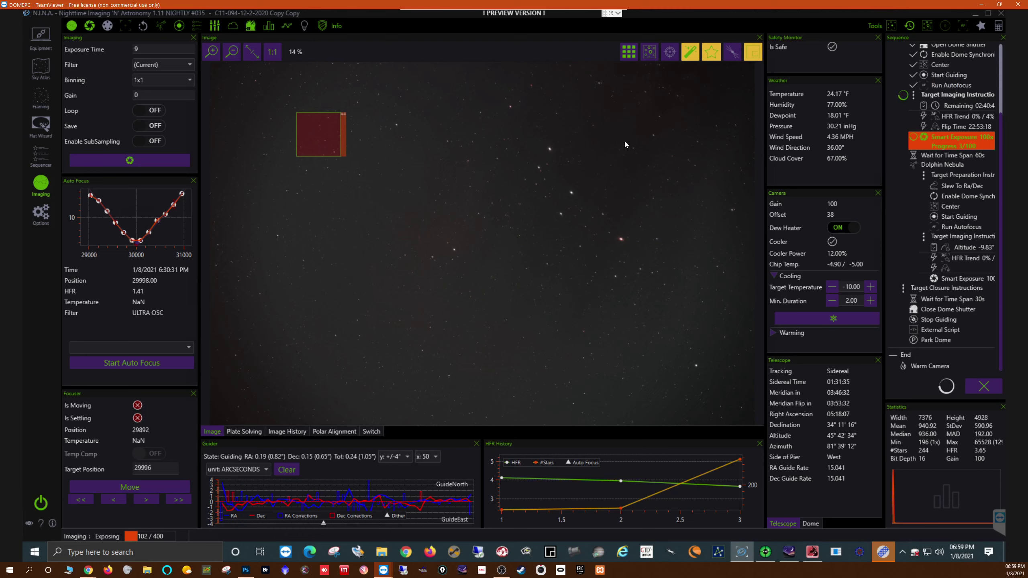
click(757, 55)
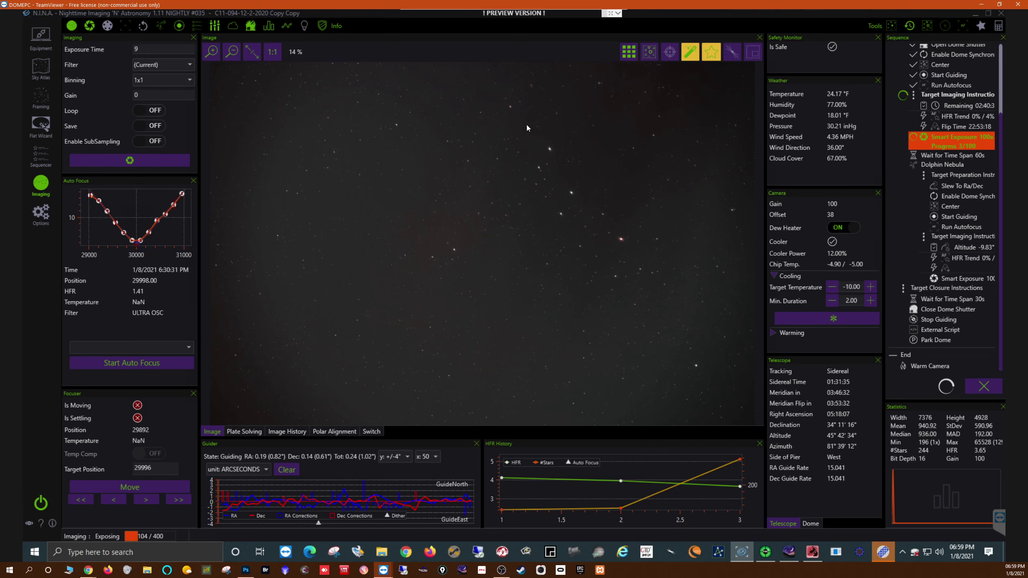
Inspect the exposure's corners and centre in the Aberration Inspector, then examine the stars in the full image at about 69 %.
click(628, 57)
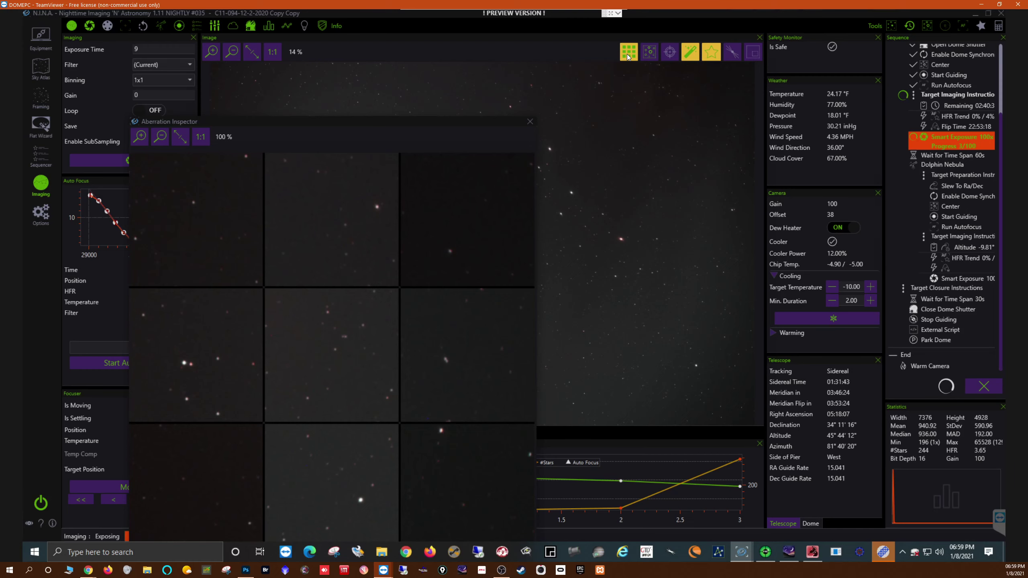
drag(400, 124, 544, 54)
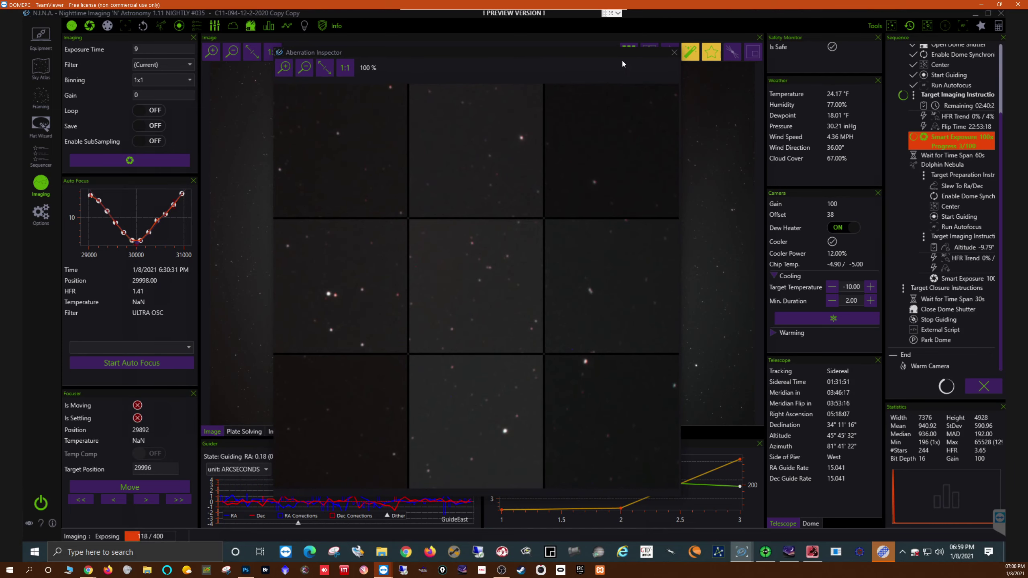
click(674, 53)
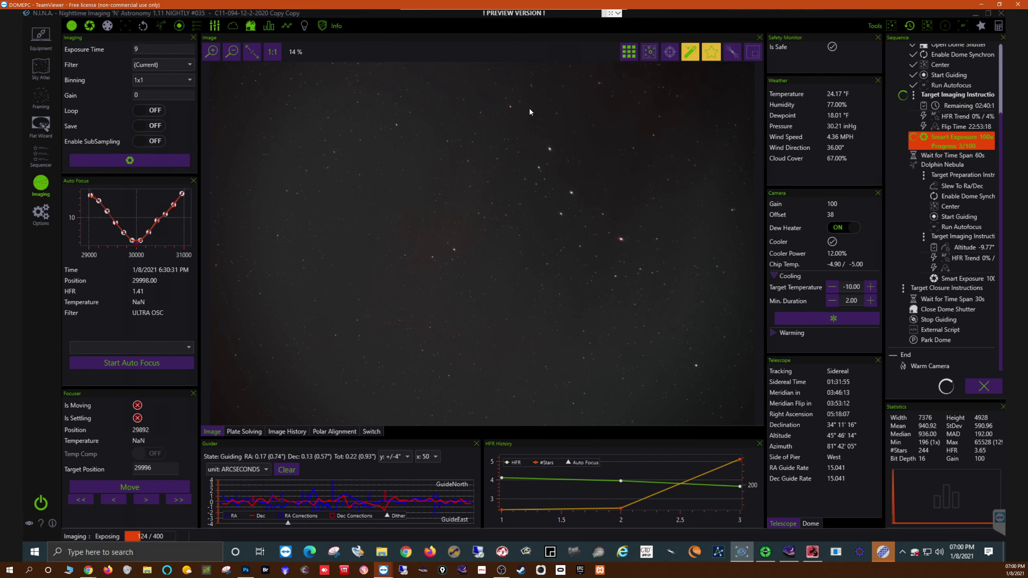
scroll(421, 310, up, 5)
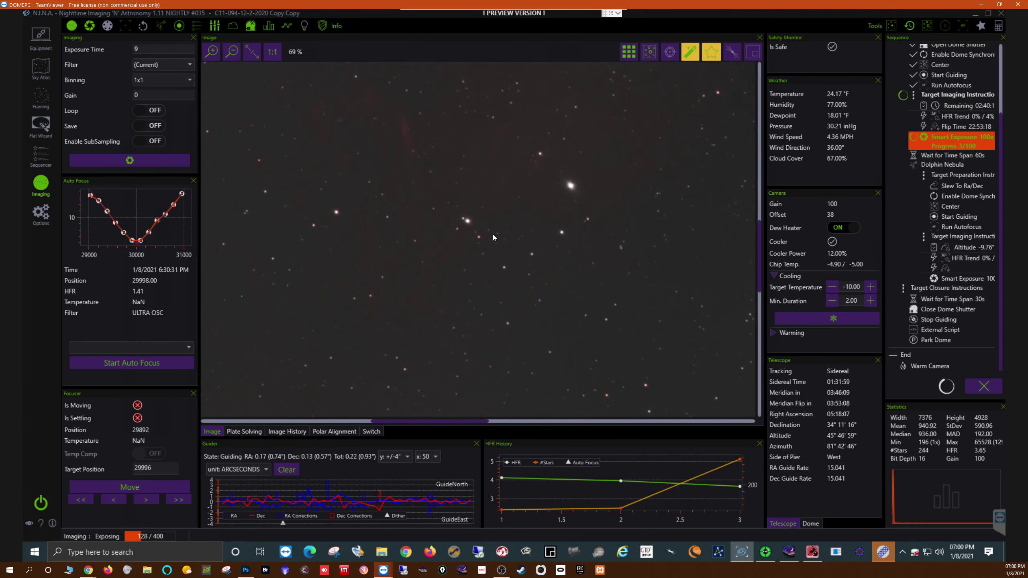
scroll(493, 237, down, 5)
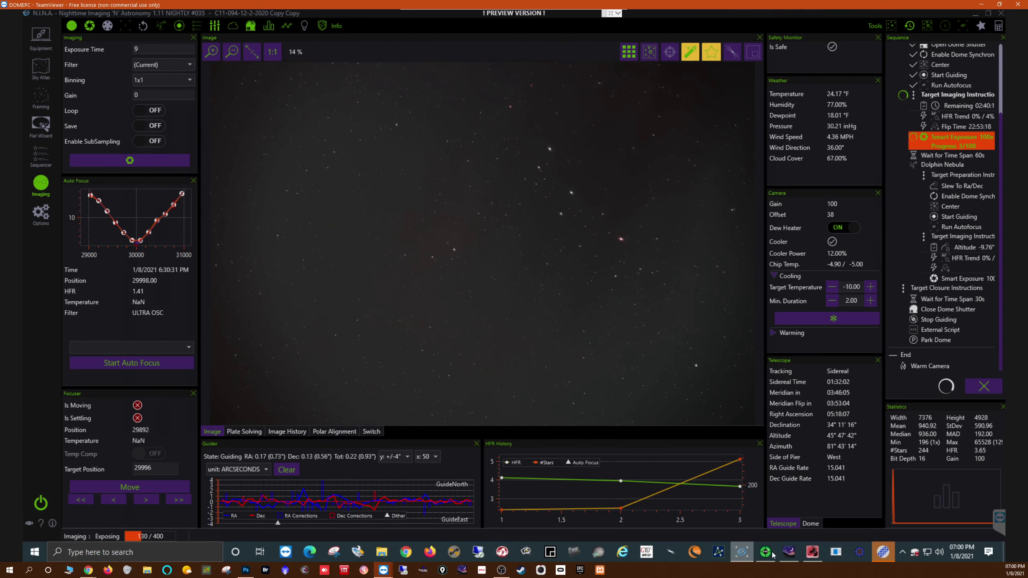
Switch to Stellarium and examine the sensor frame around the Flaming Star Nebula, narrowing the field of view to 2.99° and widening it to 4.93°.
click(789, 552)
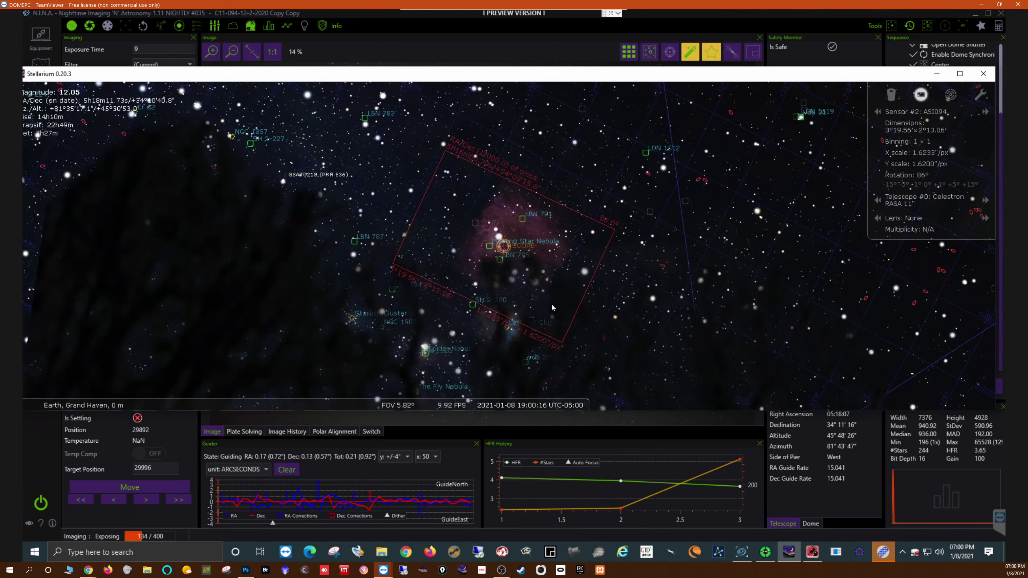
scroll(586, 246, up, 3)
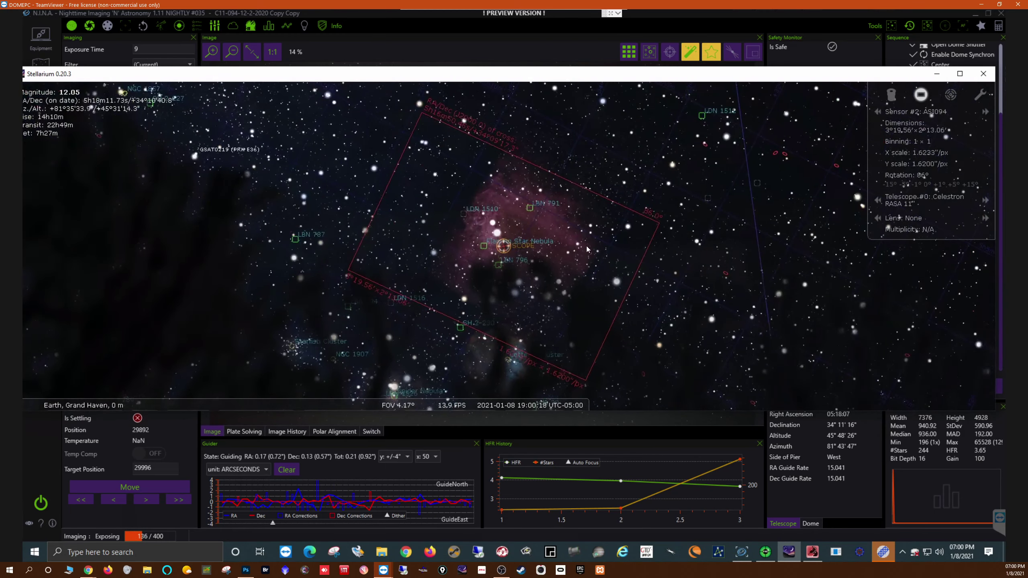
scroll(586, 246, up, 3)
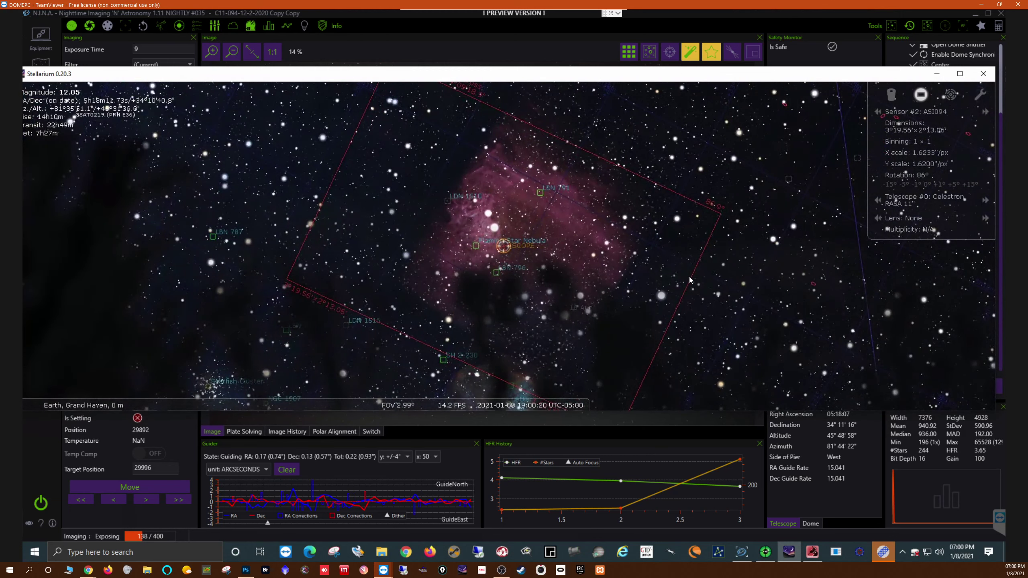
scroll(688, 278, down, 1)
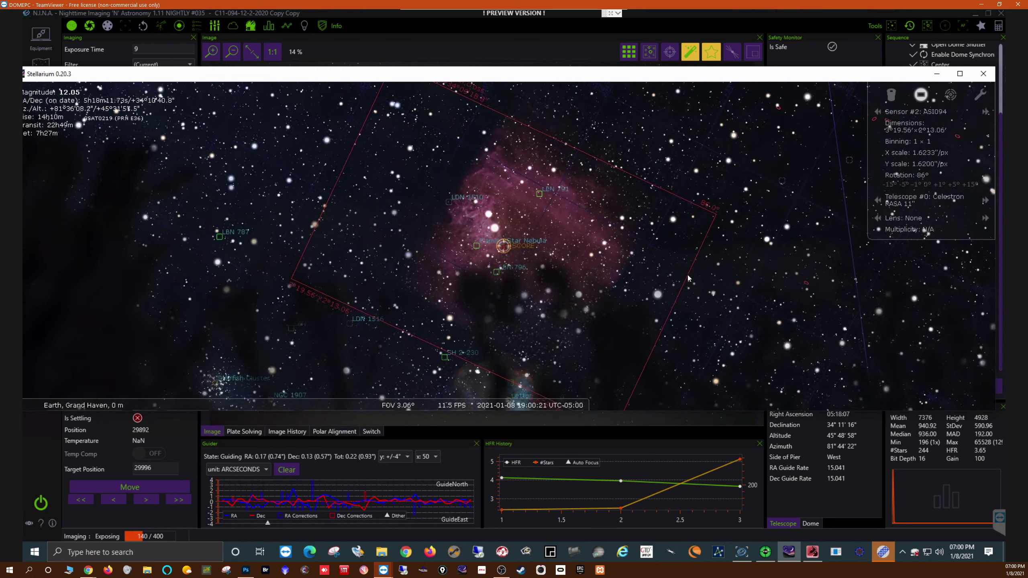
scroll(688, 279, down, 4)
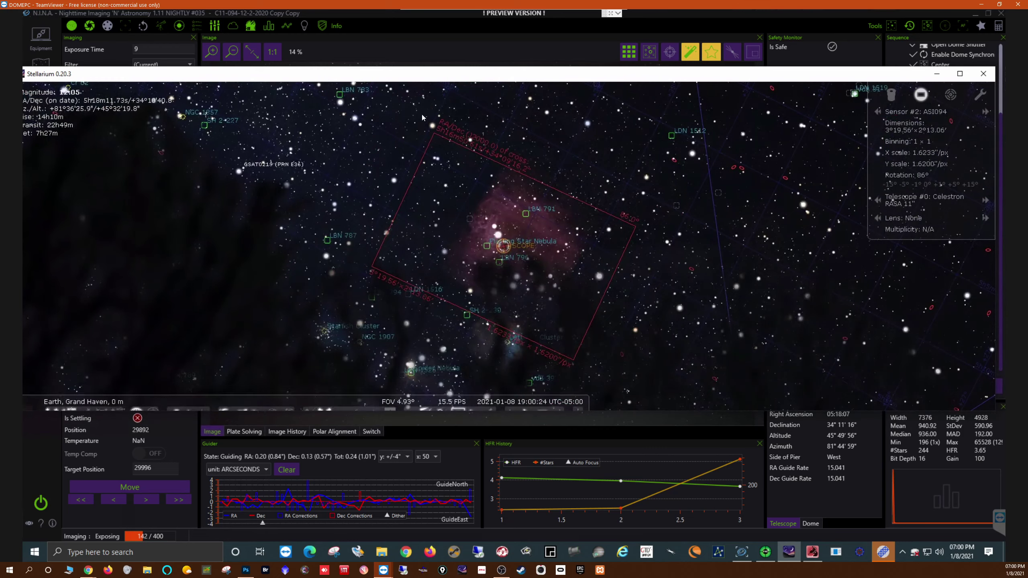
Return to N.I.N.A. and inspect the bright stars in the latest exposure at about 134 %, returning to 14 %.
click(470, 52)
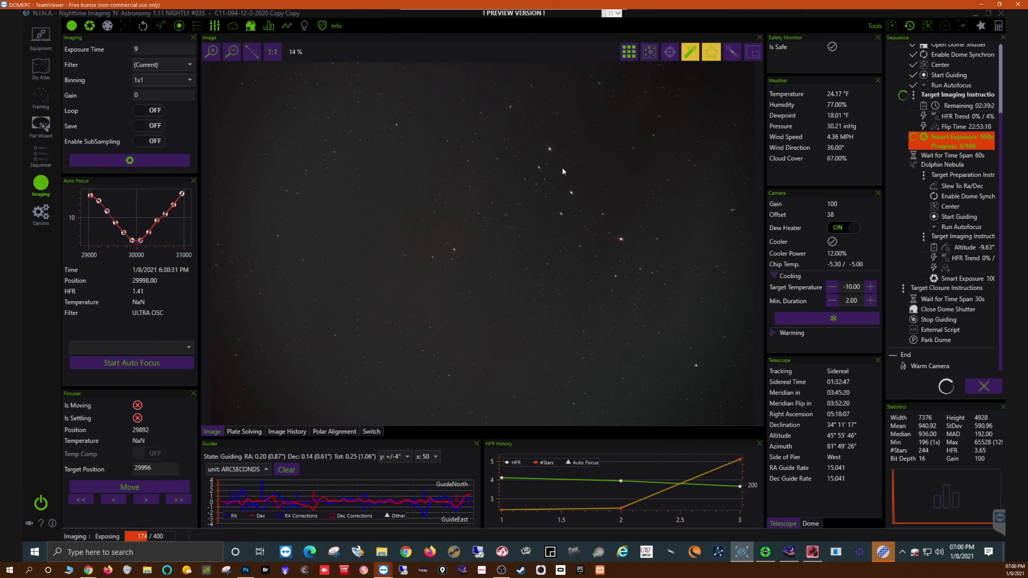
scroll(562, 168, up, 3)
scroll(472, 257, up, 3)
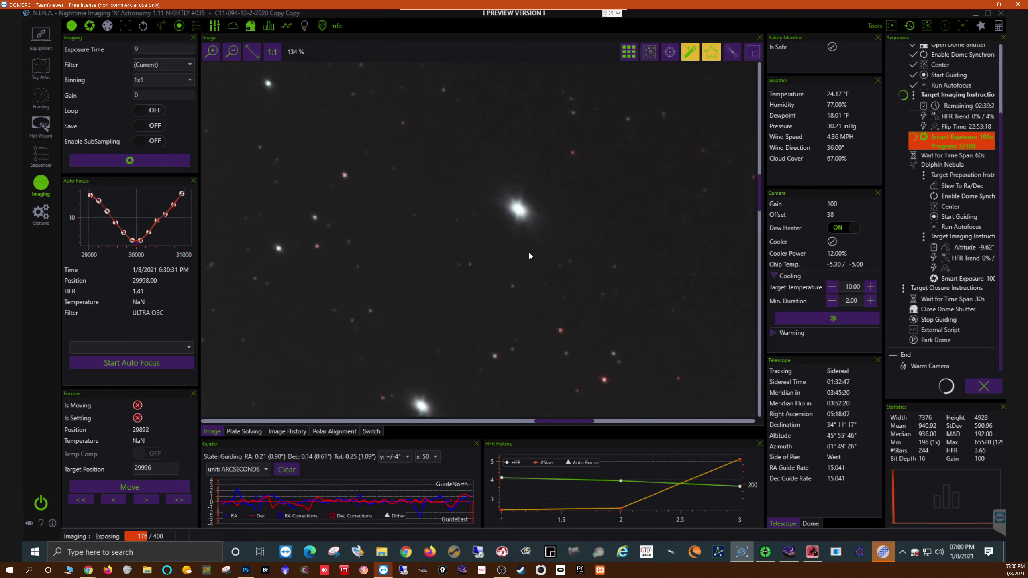
scroll(543, 248, down, 6)
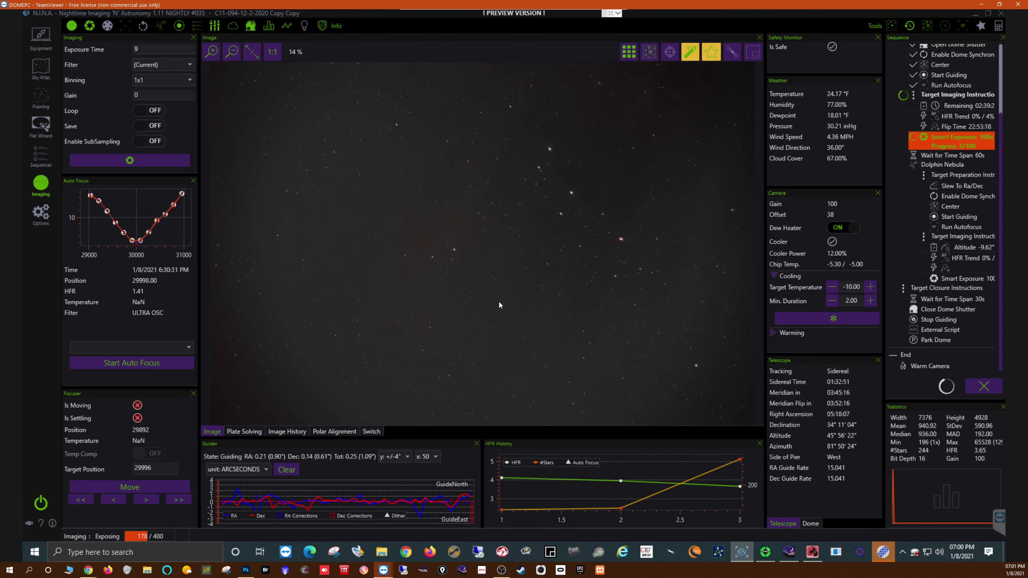